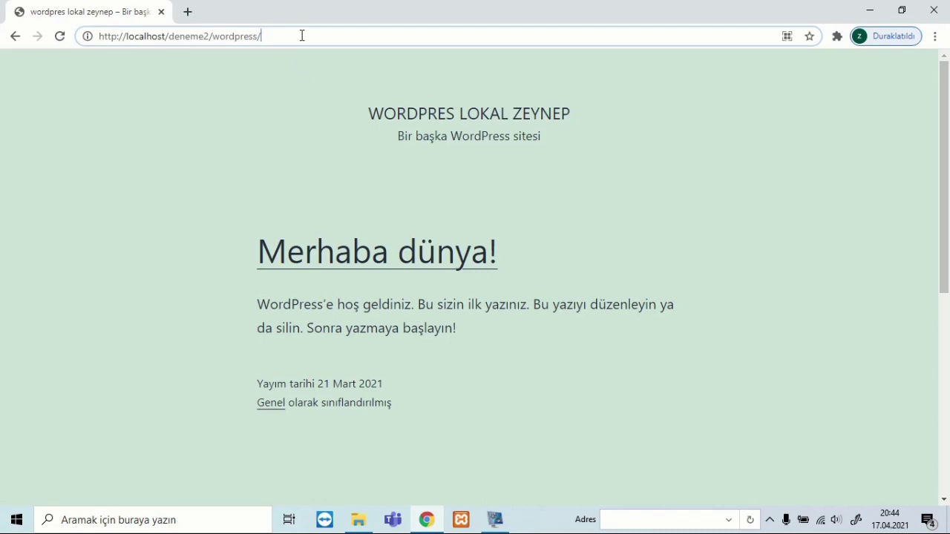
Go to the site URL with 'admin' appended to reach the login page and focus the username field.
left_click(302, 36)
type("admin")
key("Return")
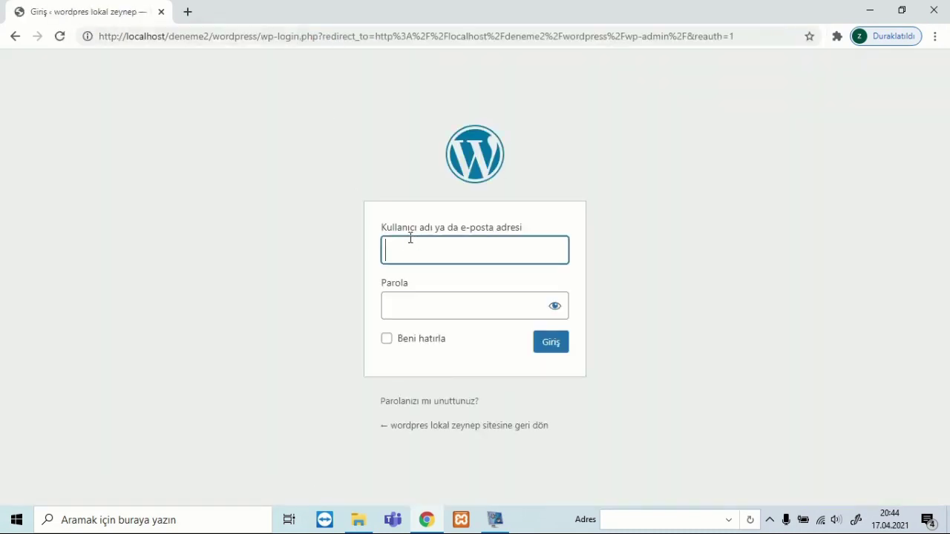
left_click(411, 245)
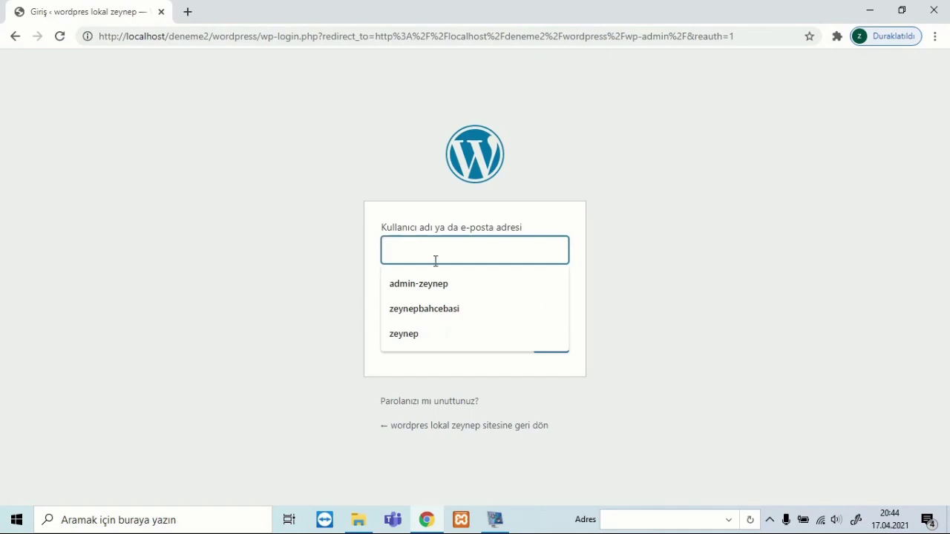
Log in to the dashboard as admin using the saved username and the account password.
left_click(426, 283)
left_click(420, 297)
type("****")
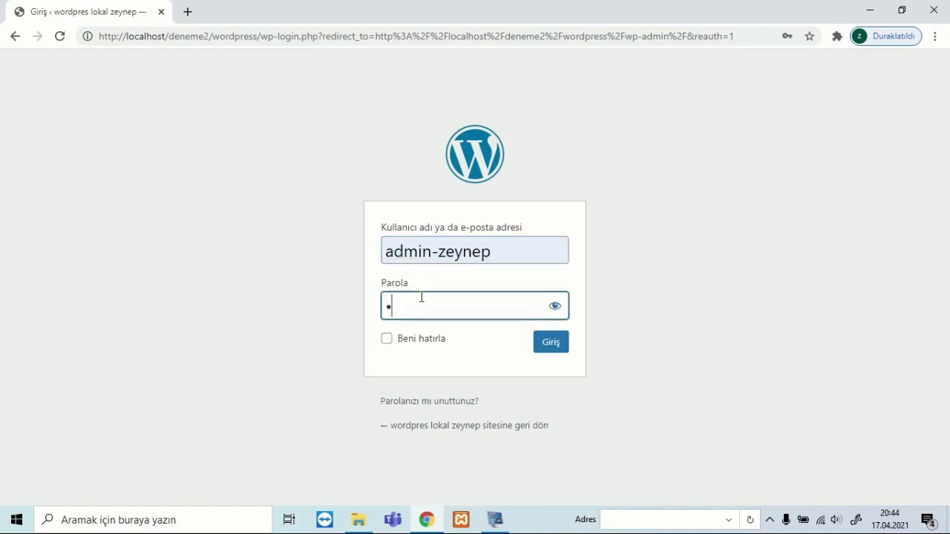
left_click(553, 356)
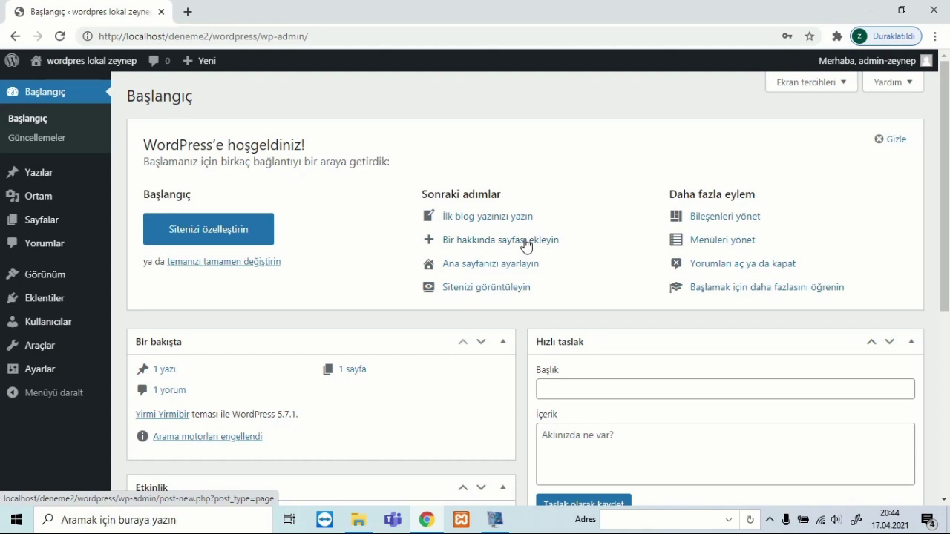
Dismiss the welcome panel with Gizle and fold the Bir bakışta and Etkinlik boxes to headers.
left_click(875, 144)
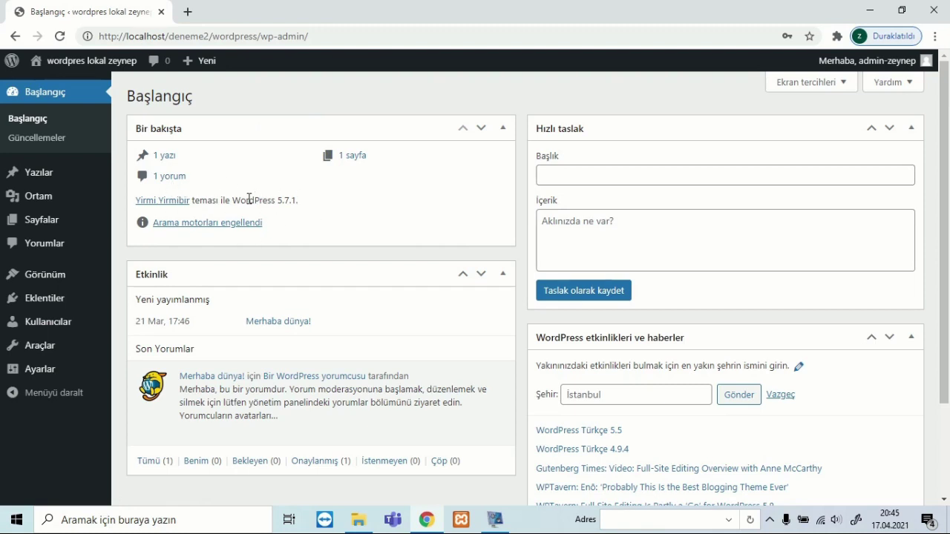
left_click(508, 135)
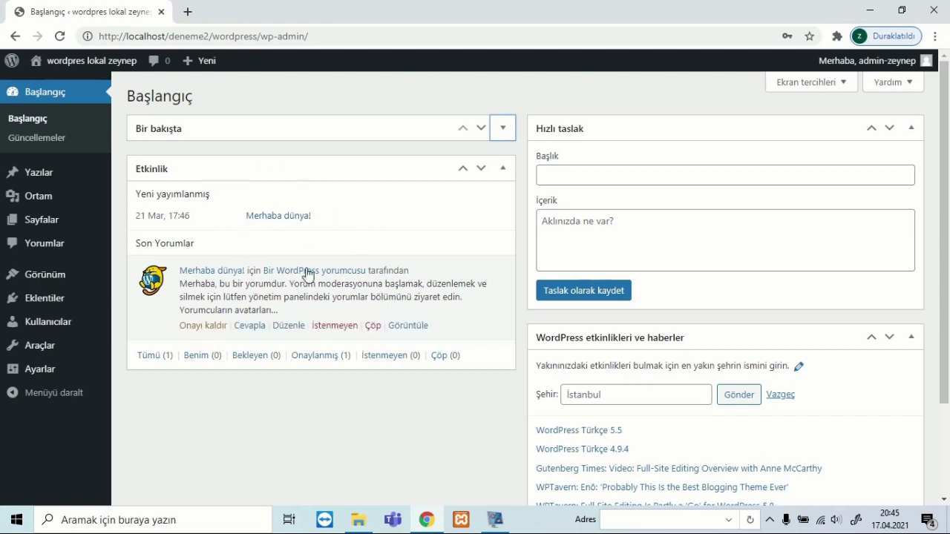
left_click(507, 173)
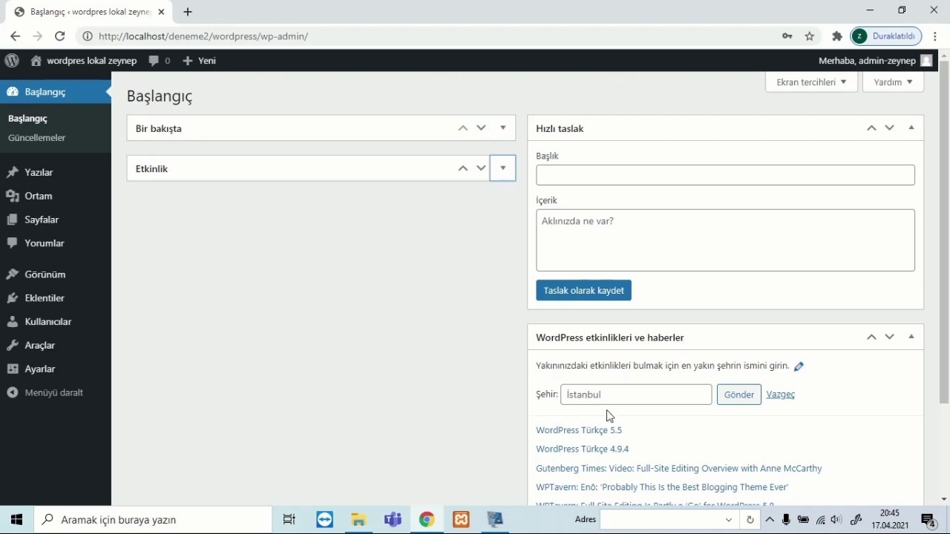
scroll(697, 404, "down", 1)
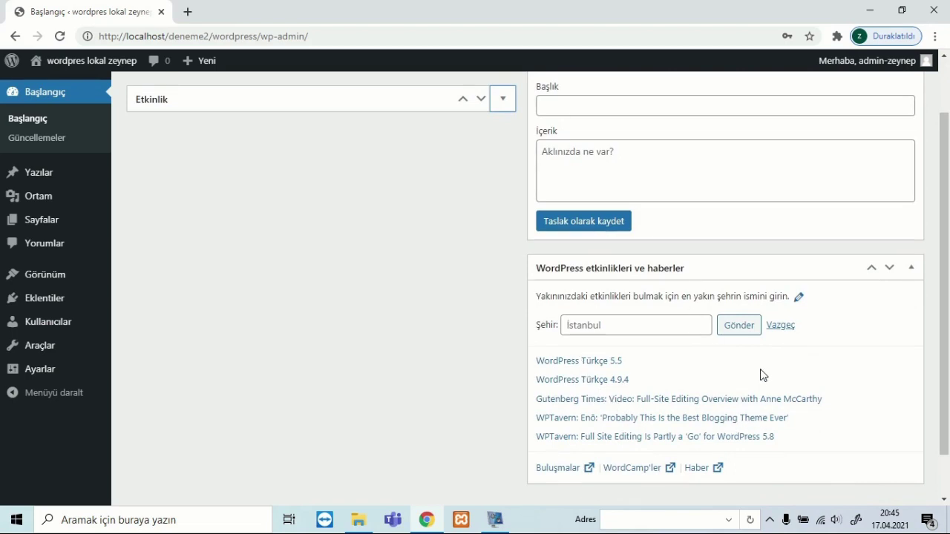
scroll(764, 375, "up", 1)
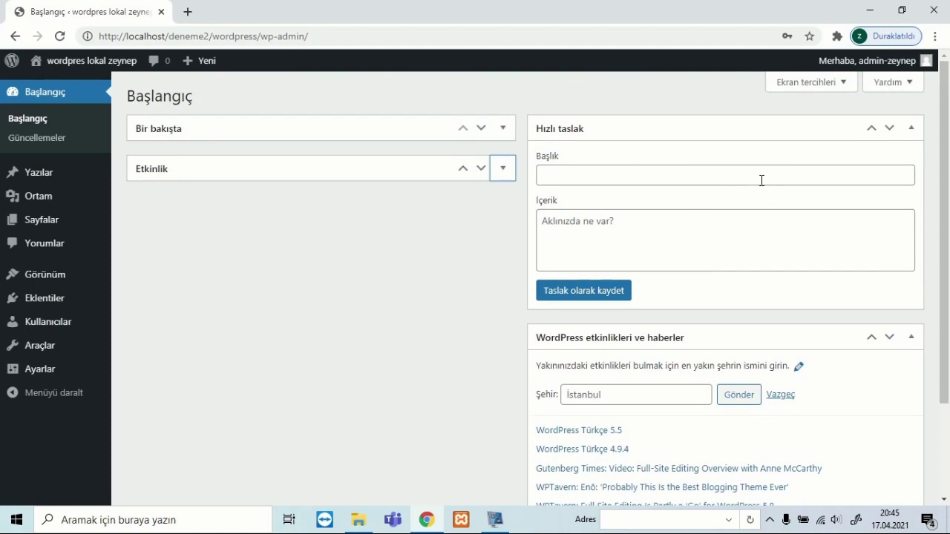
scroll(759, 180, "down", 3)
scroll(738, 212, "up", 3)
Open the site's front page in a new tab, then go from it back to wp-admin.
right_click(38, 66)
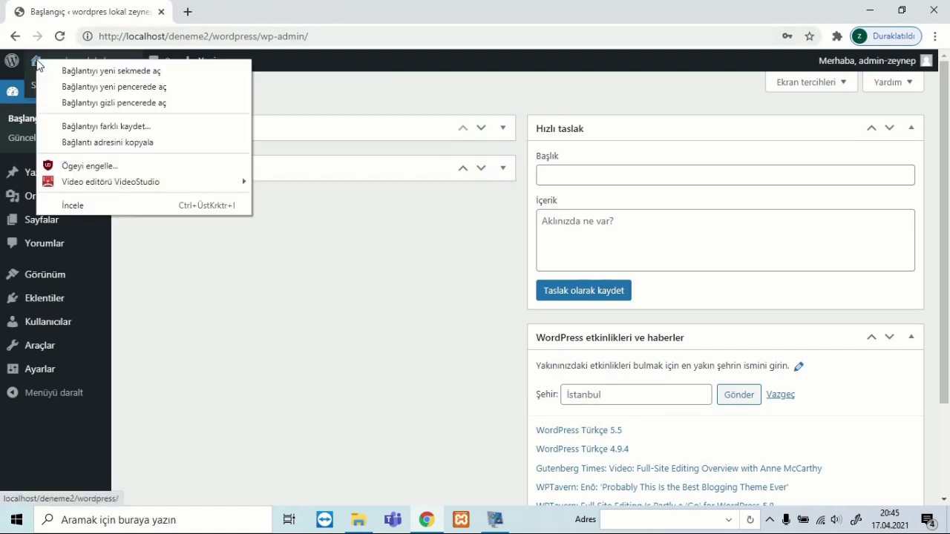
left_click(54, 70)
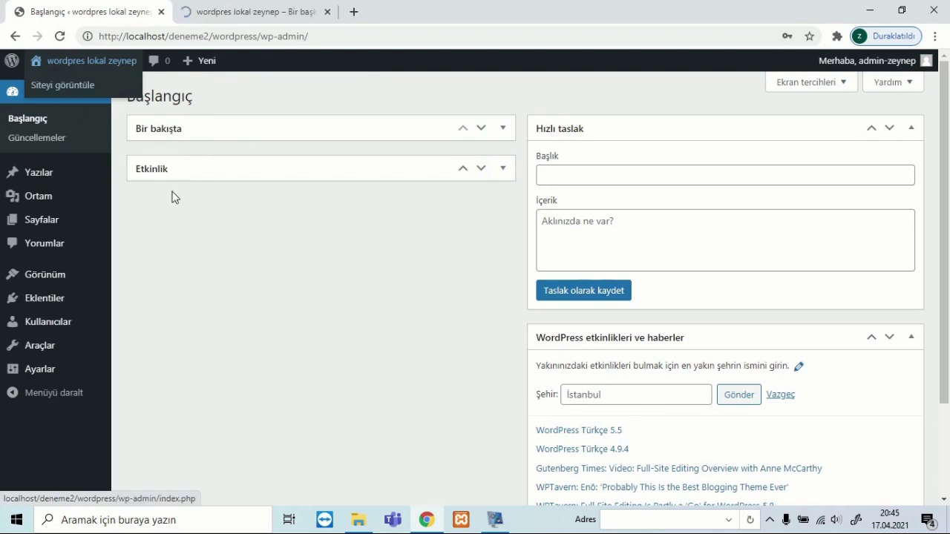
left_click(260, 9)
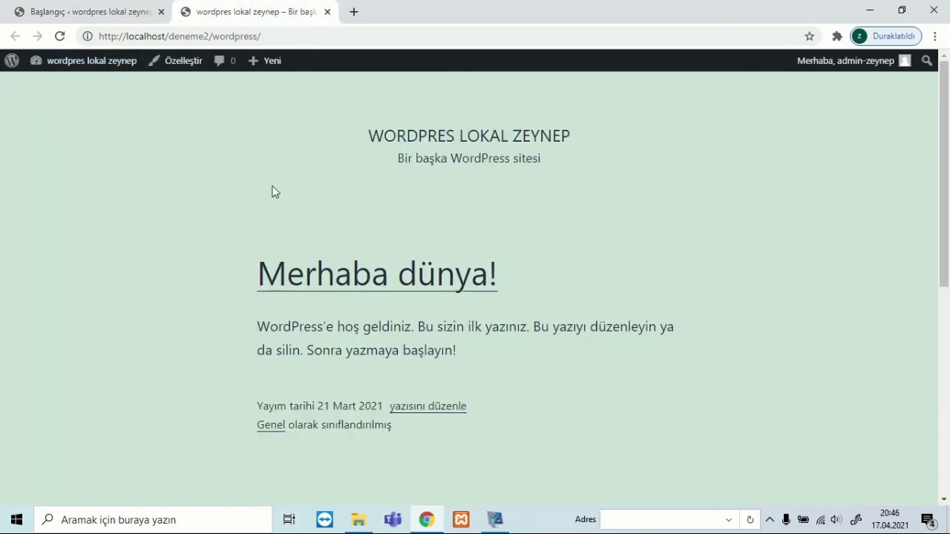
left_click(75, 8)
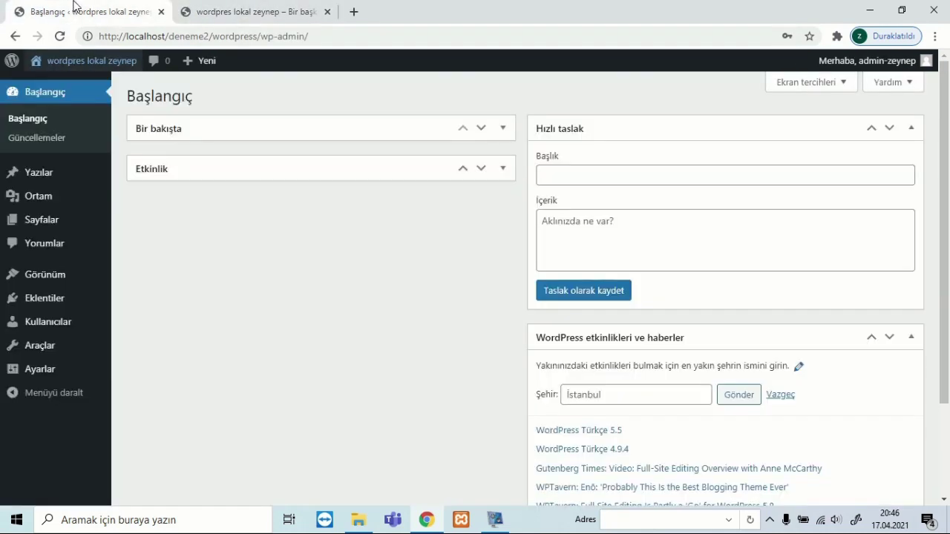
left_click(236, 10)
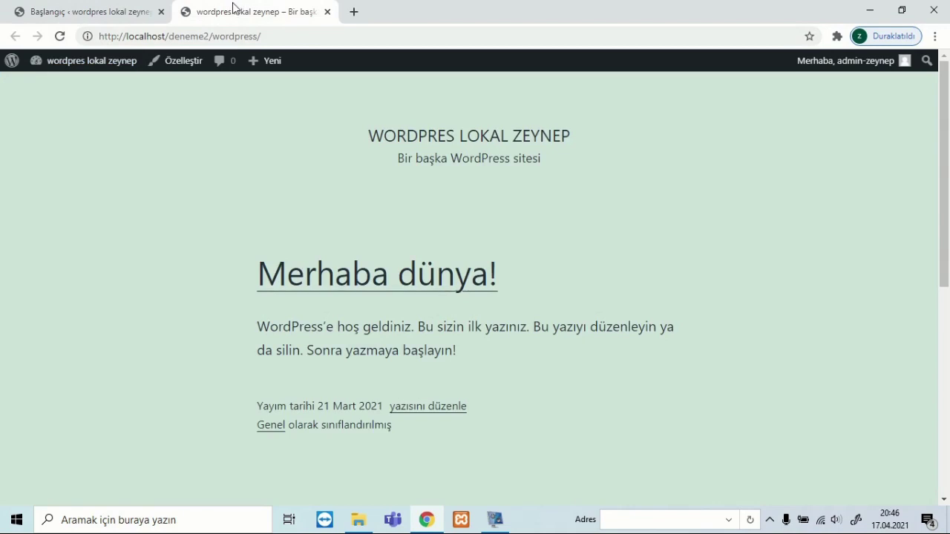
left_click(37, 67)
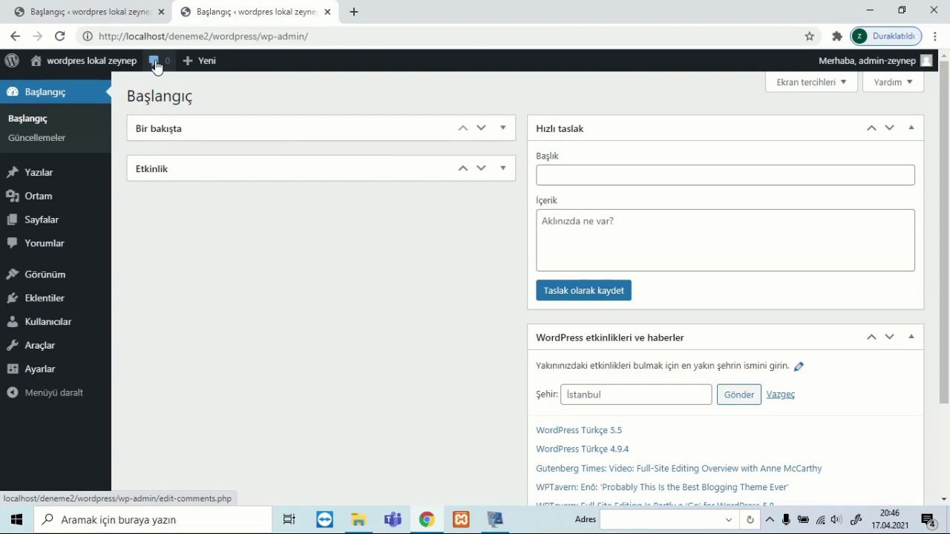
mouse_move(196, 67)
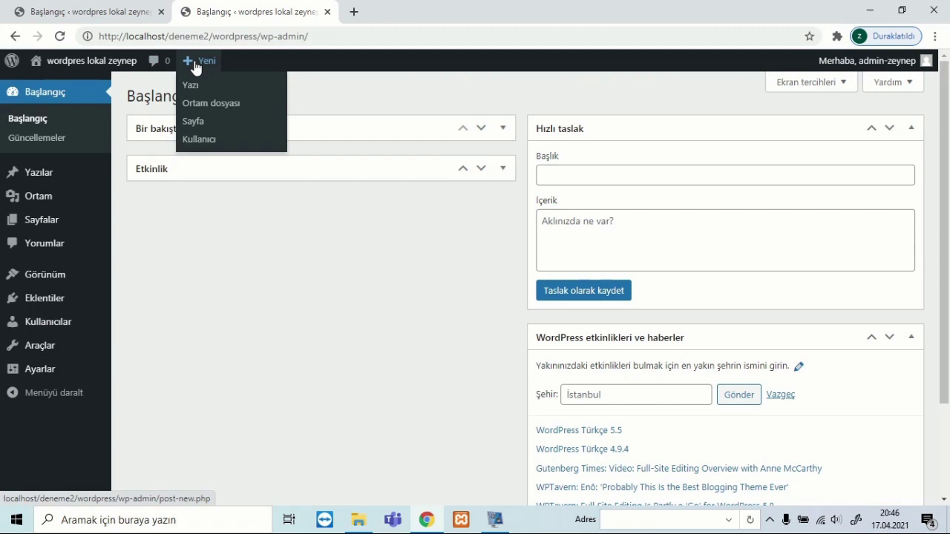
mouse_move(897, 65)
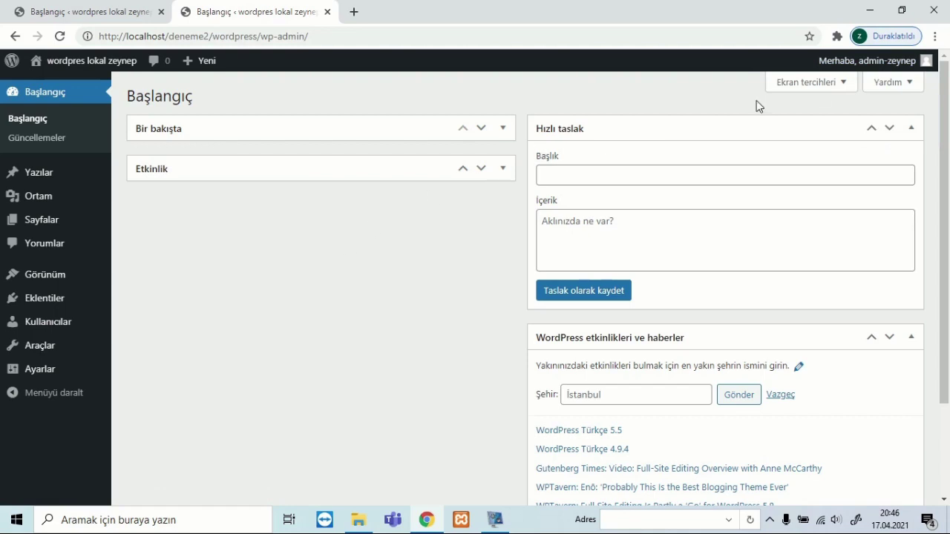
In Screen Options, show the welcome panel and the WordPress events and news widget.
left_click(811, 89)
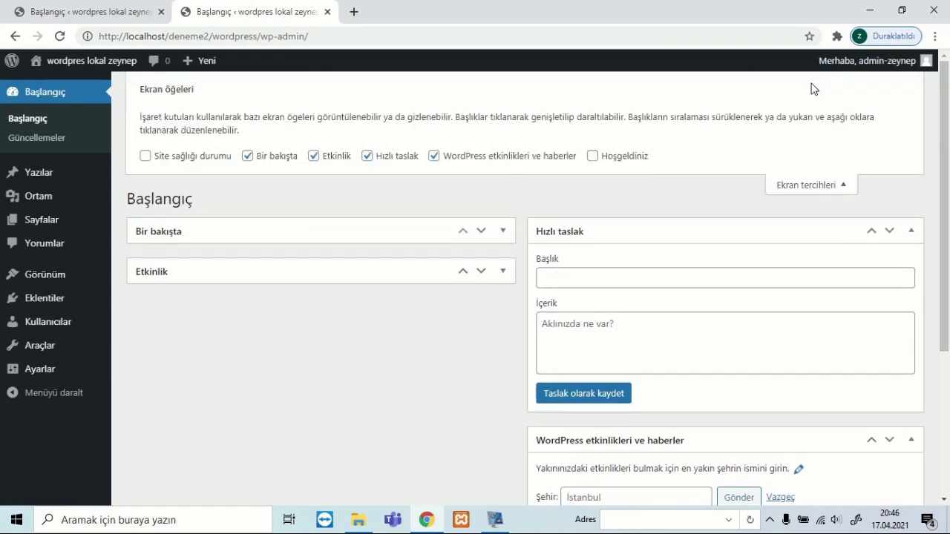
left_click(593, 157)
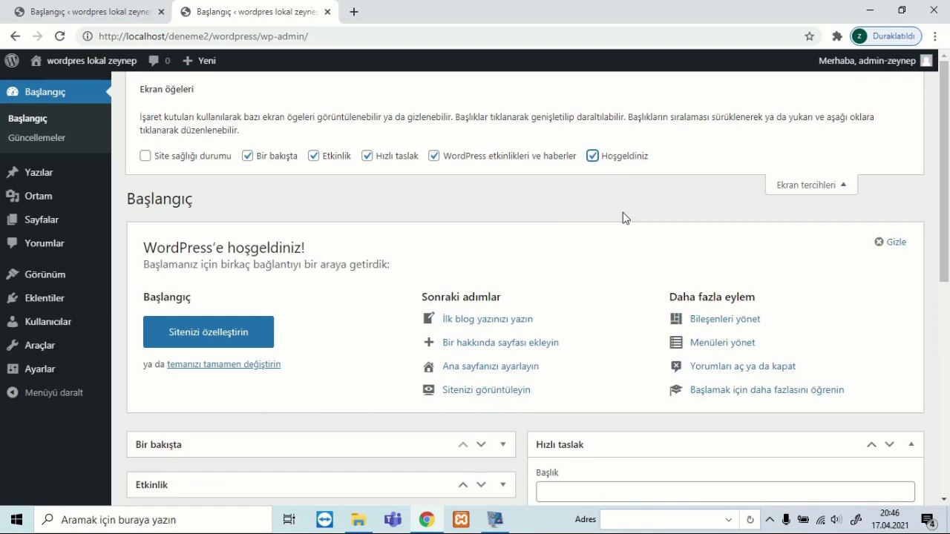
left_click(434, 156)
scroll(504, 348, "down", 3)
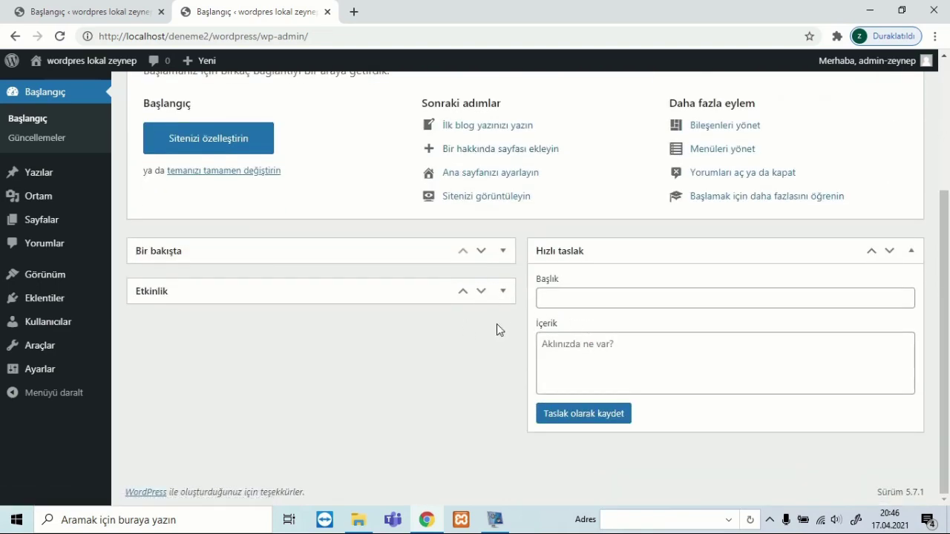
scroll(490, 319, "up", 2)
left_click(434, 101)
scroll(500, 250, "down", 6)
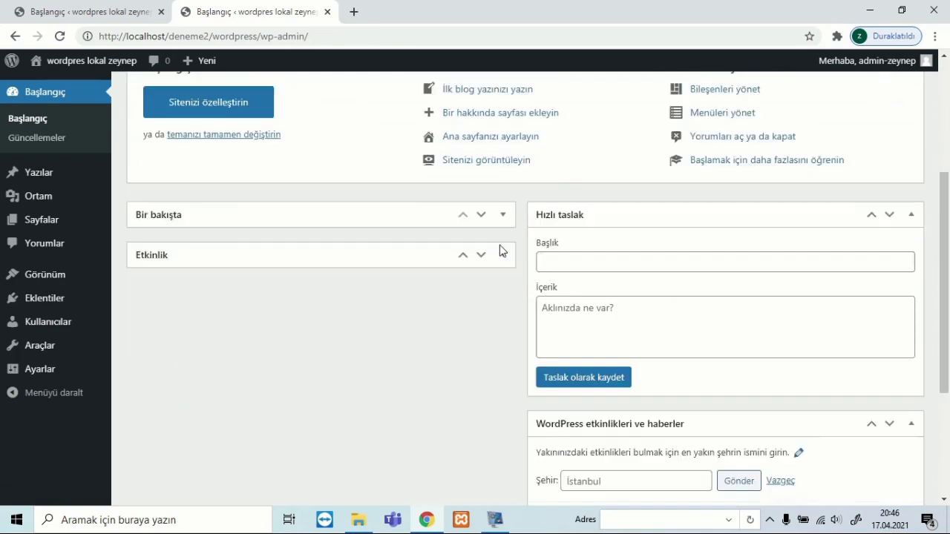
scroll(613, 316, "up", 8)
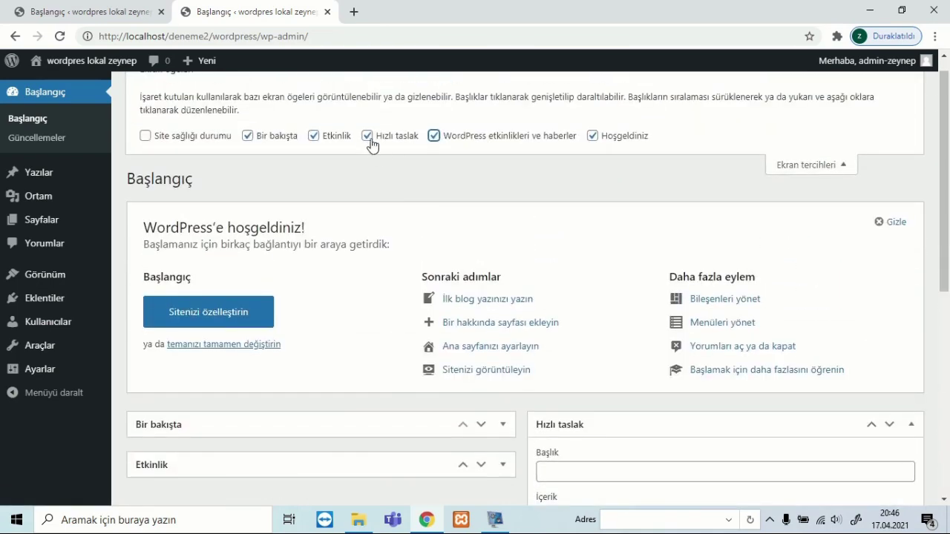
left_click(367, 136)
left_click(366, 137)
Expand Bir bakışta and Etkinlik, move Hızlı taslak left and both expanded widgets right.
scroll(472, 278, "down", 2)
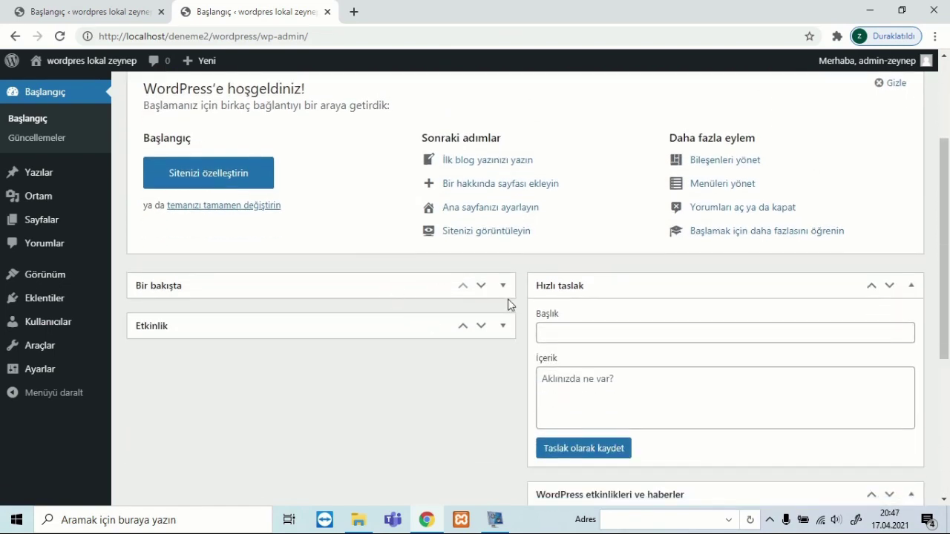
left_click(503, 285)
left_click(502, 431)
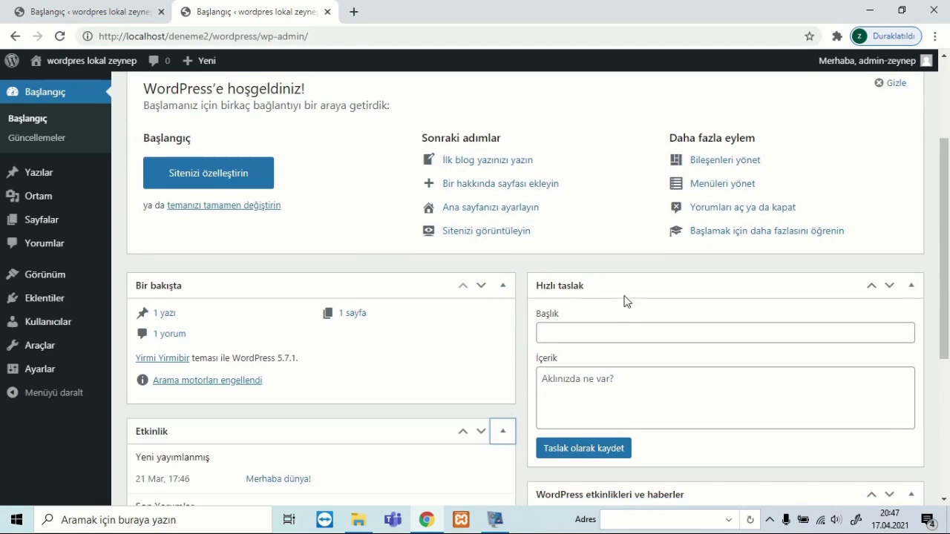
left_click_drag(623, 301, 423, 307)
left_click_drag(626, 314, 627, 328)
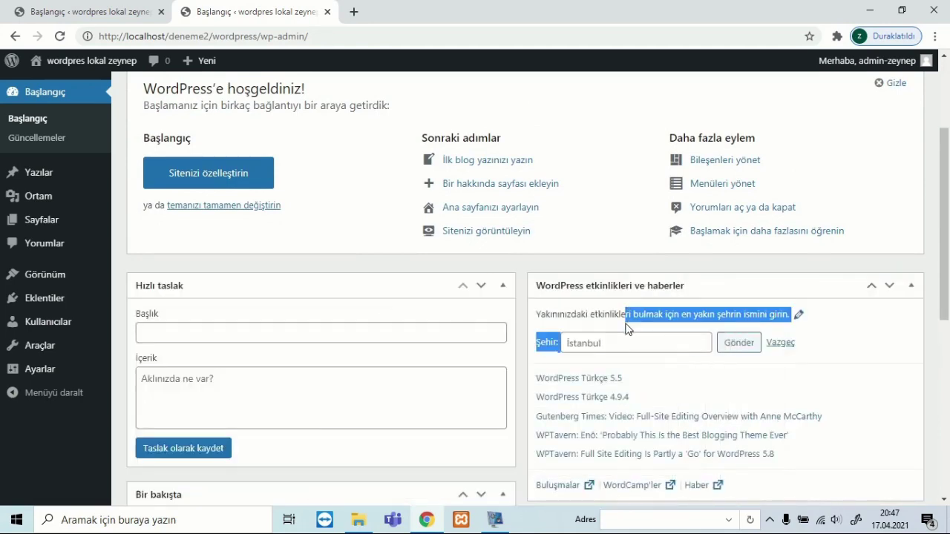
scroll(629, 312, "down", 4)
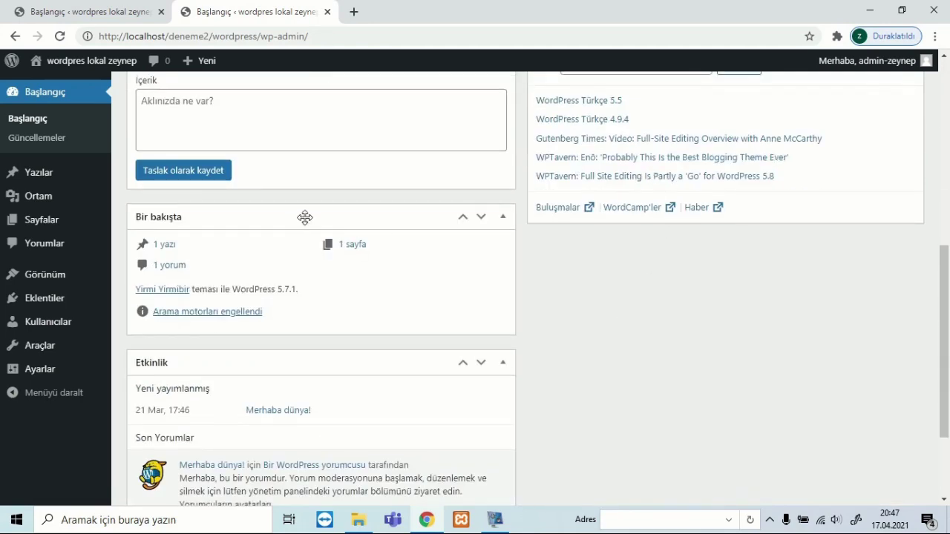
left_click_drag(305, 217, 534, 322)
left_click_drag(433, 224, 779, 275)
left_click_drag(416, 234, 774, 417)
Open the Güncellemeler (Updates) page.
scroll(745, 386, "up", 4)
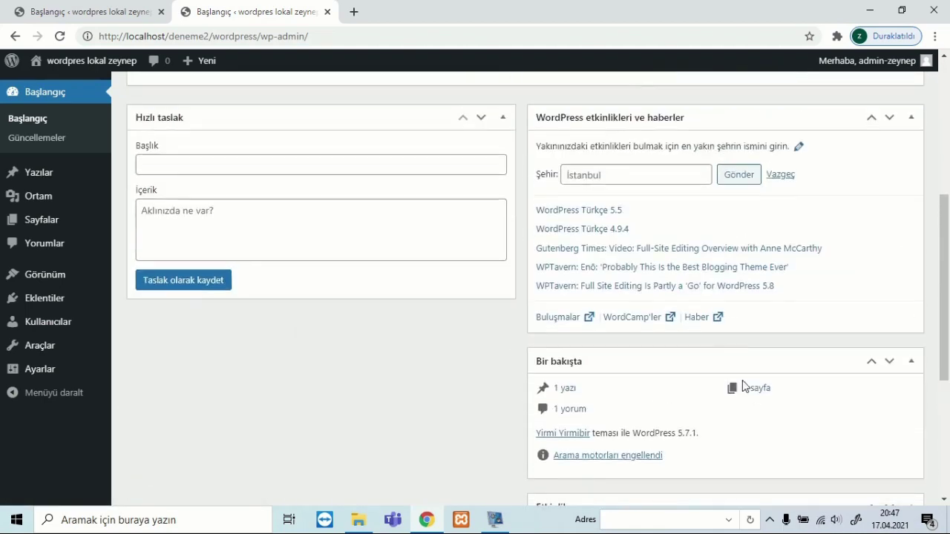
scroll(744, 385, "up", 4)
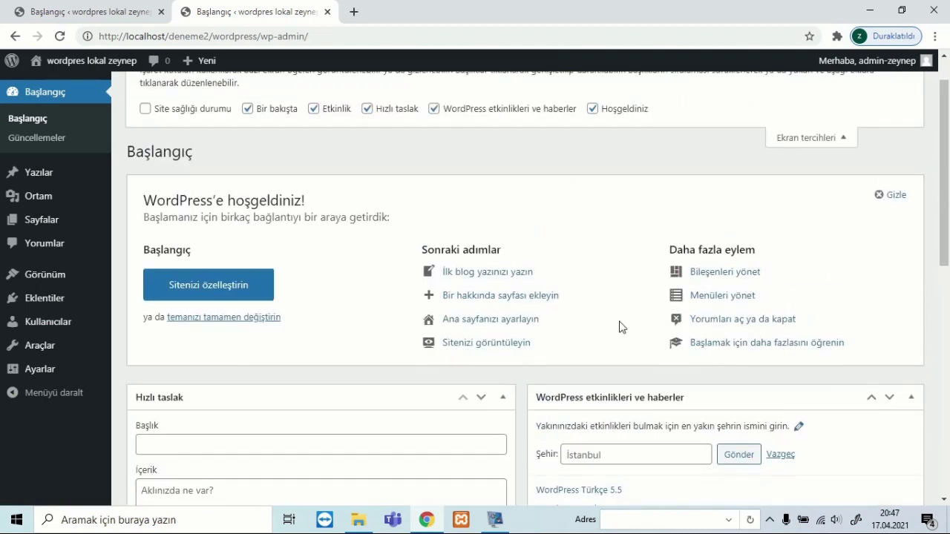
scroll(371, 143, "up", 1)
left_click(53, 140)
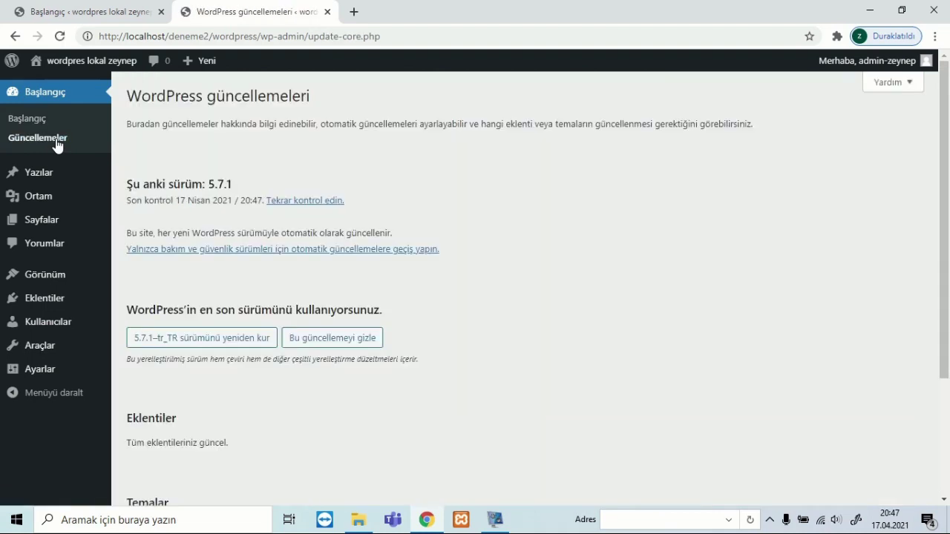
Look over the Updates page, then go to the Yazılar posts list.
mouse_move(189, 61)
scroll(392, 313, "down", 2)
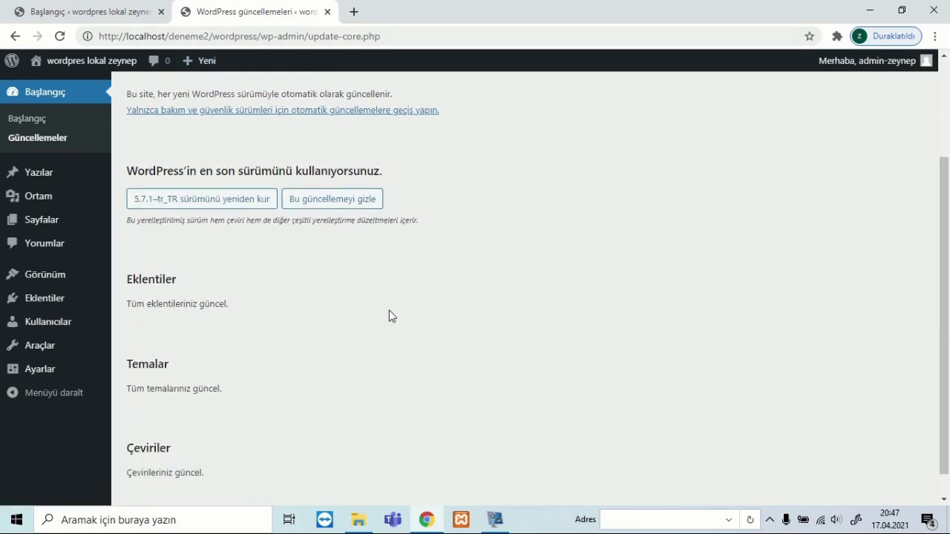
left_click(43, 183)
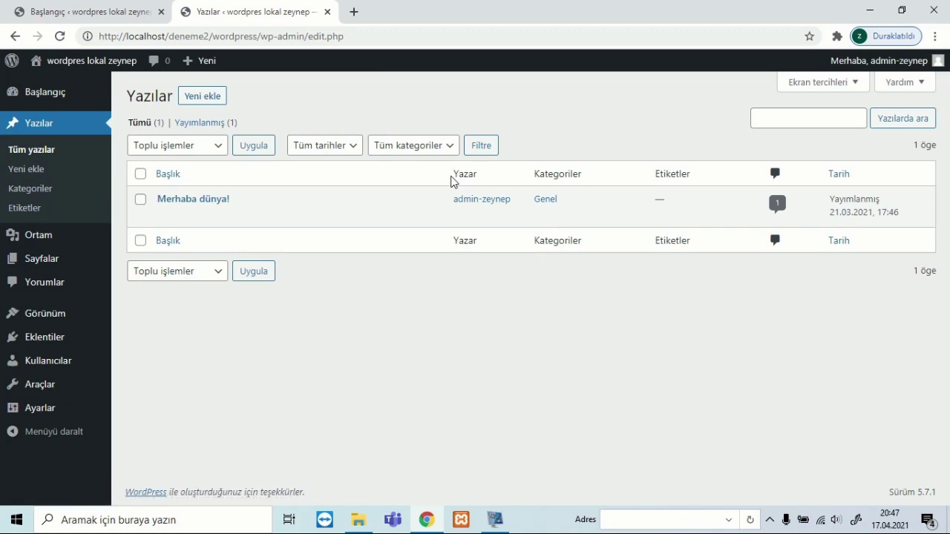
Open the Ortam media library.
mouse_move(57, 240)
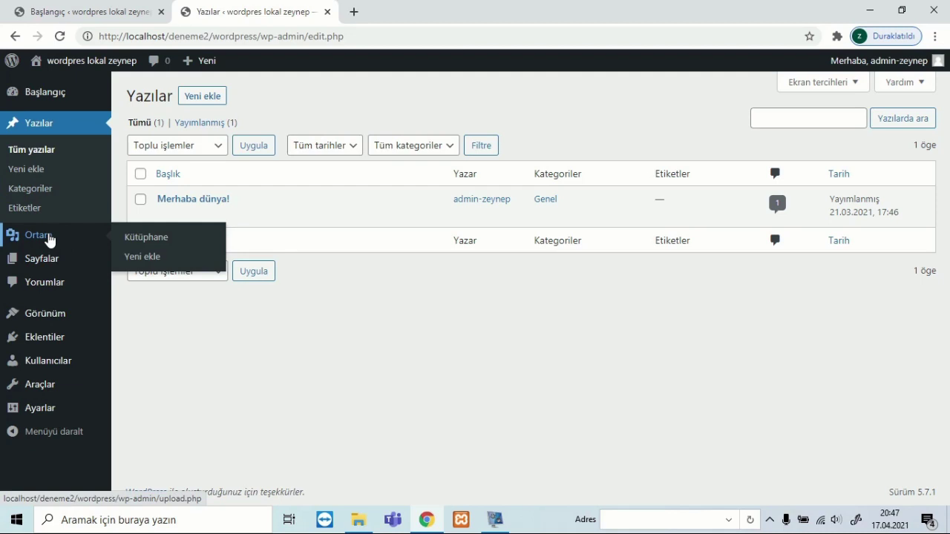
left_click(49, 237)
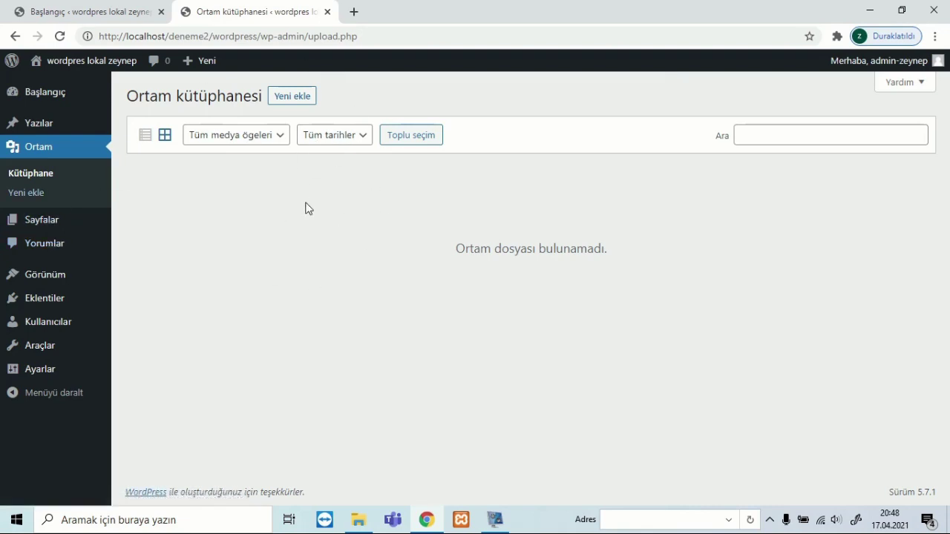
Open the Sayfalar pages list.
left_click(56, 220)
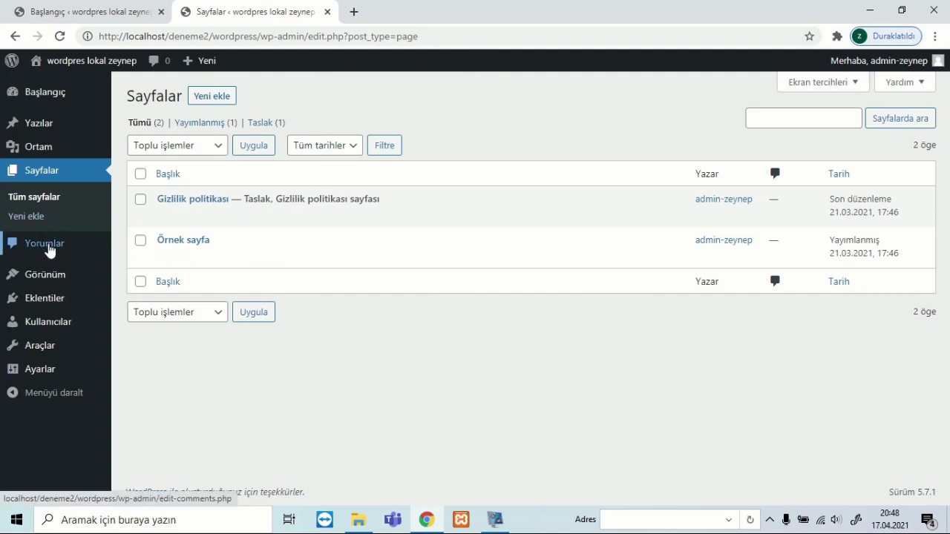
Open the Yorumlar comments page.
left_click(45, 245)
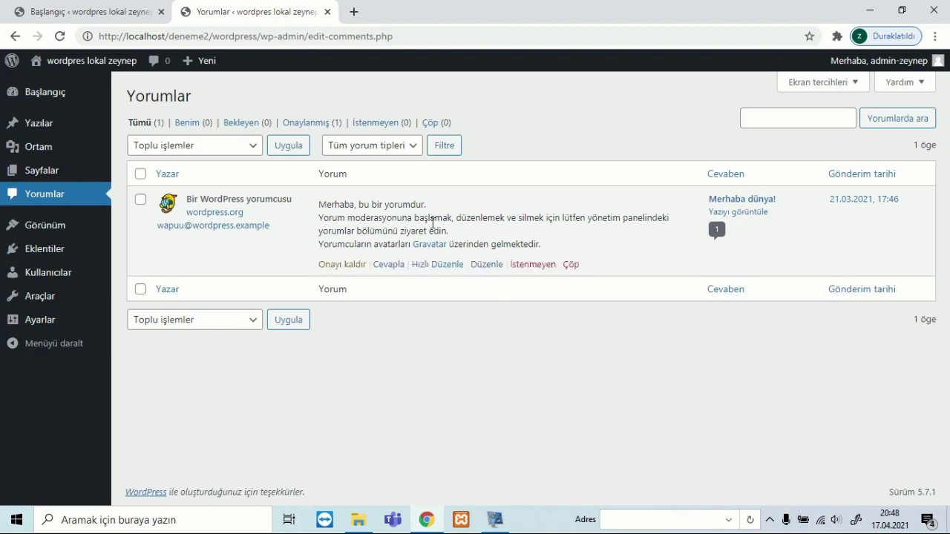
View the installed themes under Görünüm, then open the Eklentiler plugins list.
left_click(31, 234)
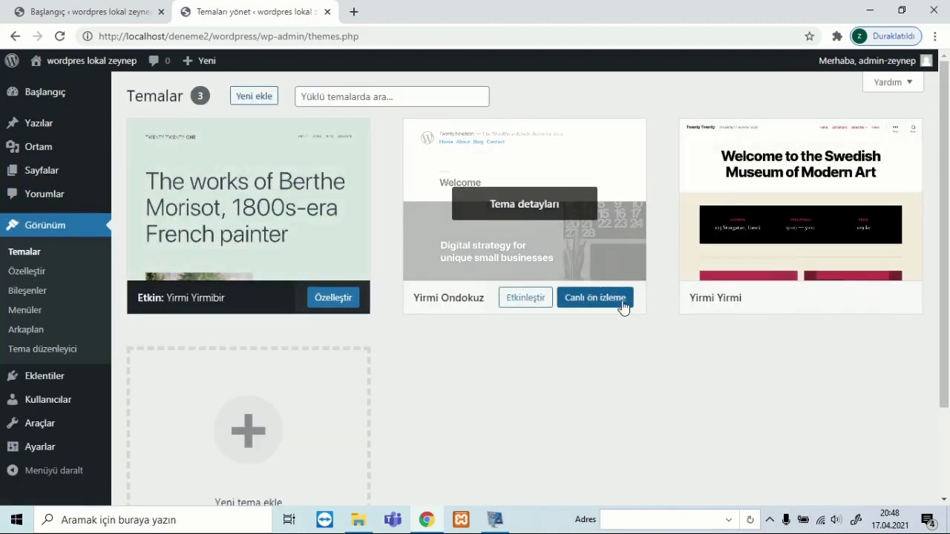
mouse_move(799, 314)
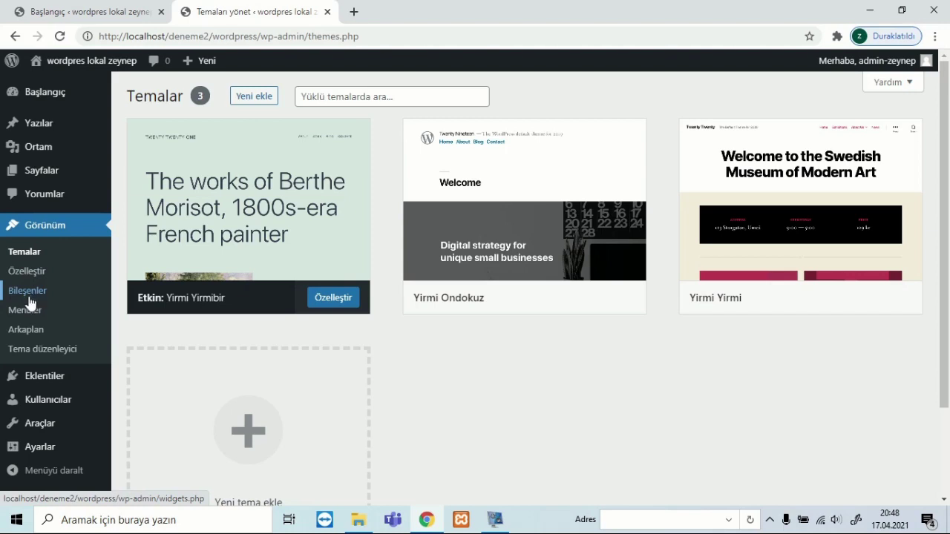
left_click(46, 379)
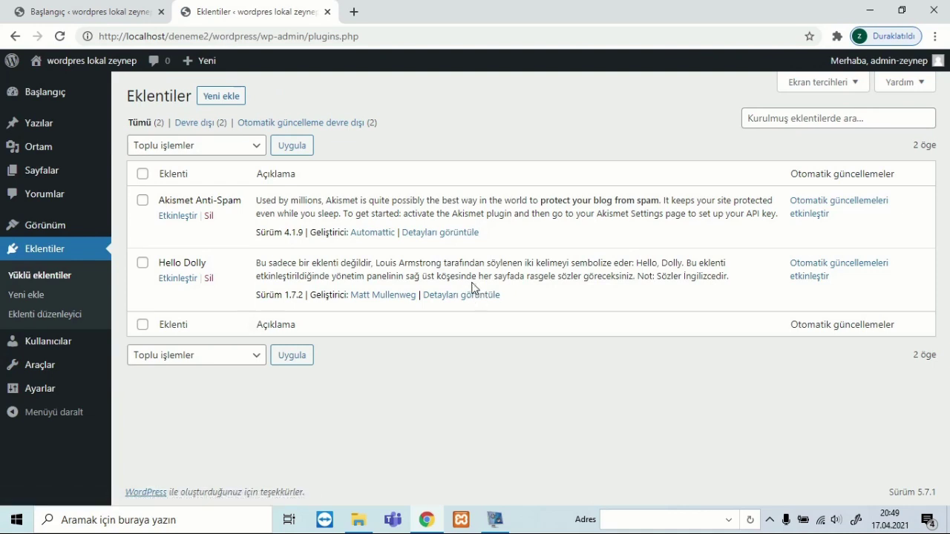
Open the Kullanıcılar page listing the single Yönetici account with 1 post.
left_click(78, 346)
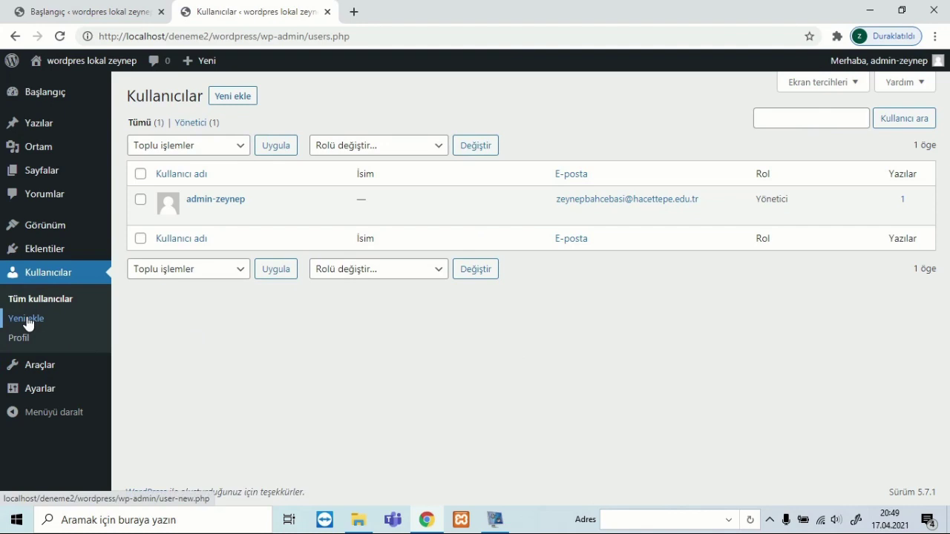
Visit Araçlar, then open Ayarlar's General Settings showing tagline 'Bir başka WordPress sitesi' and Abone default role.
left_click(32, 371)
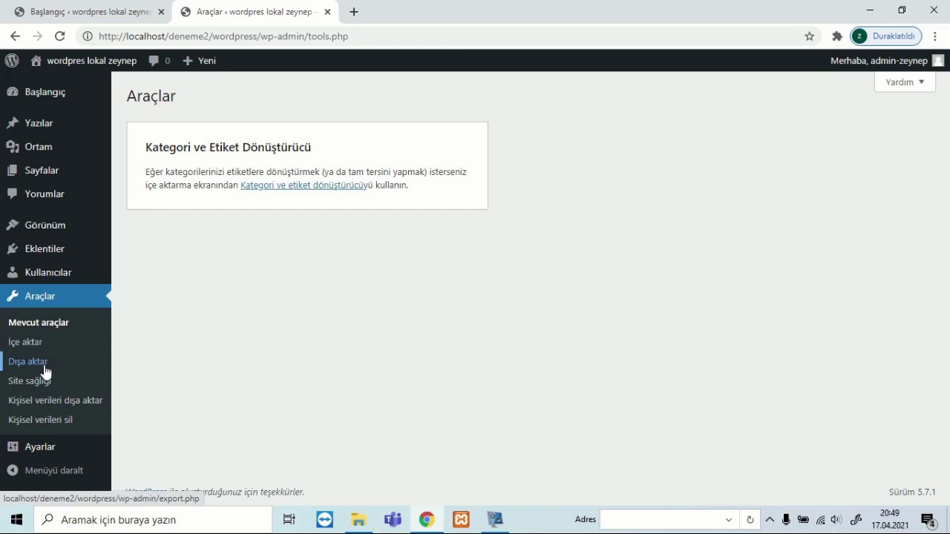
left_click(43, 446)
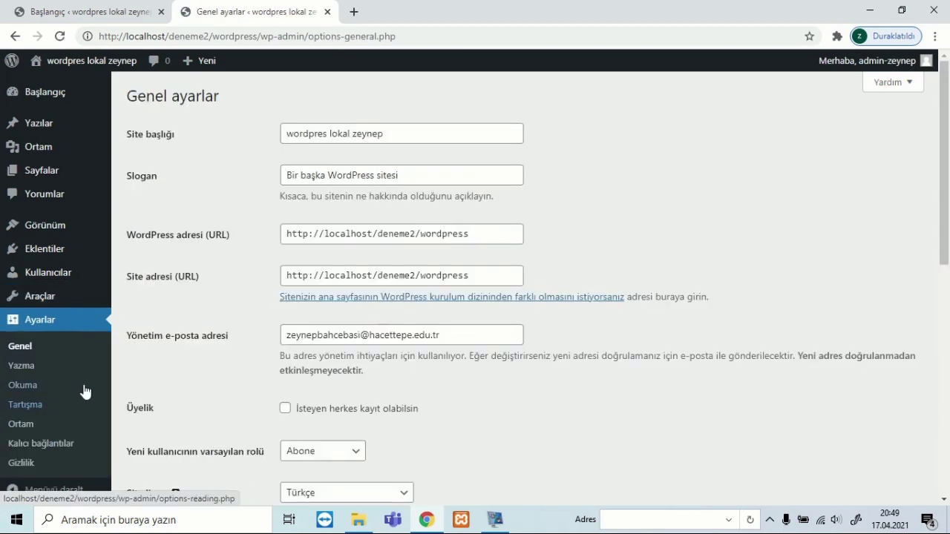